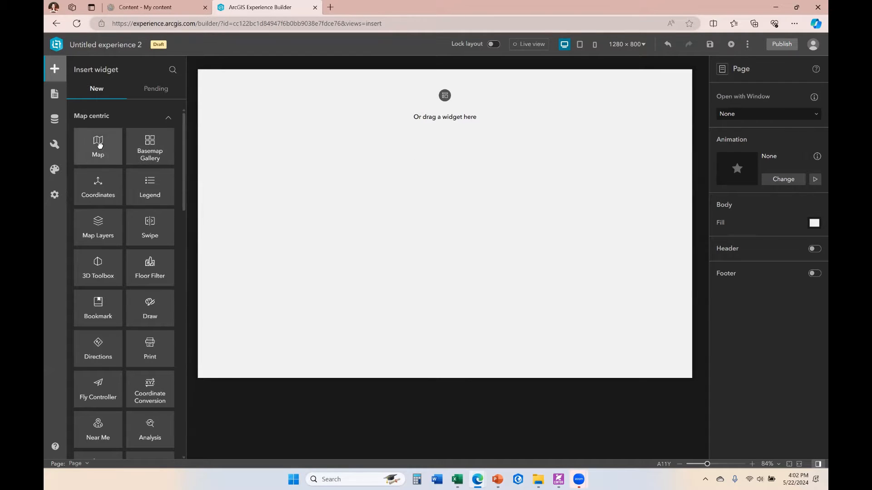
Add a Map widget to the page and resize it to fill the upper-left area, about 56% wide and 83% high.
drag(101, 150, 448, 156)
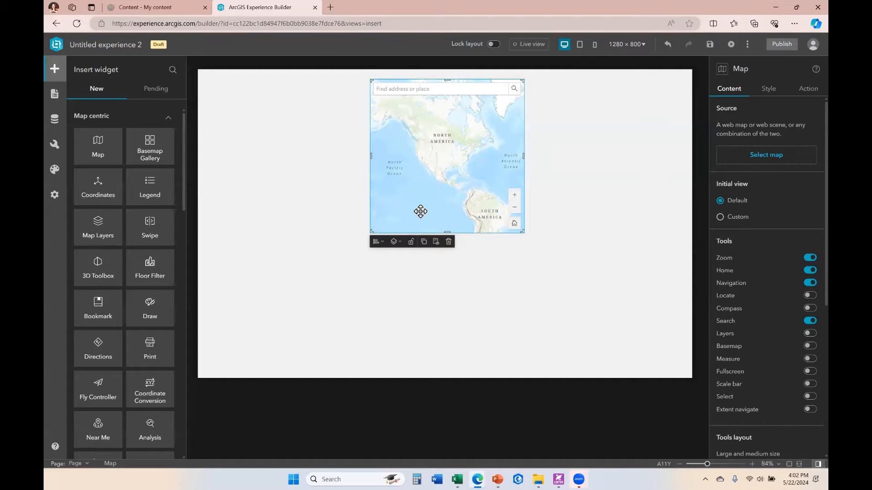
drag(371, 230, 247, 334)
drag(374, 170, 343, 170)
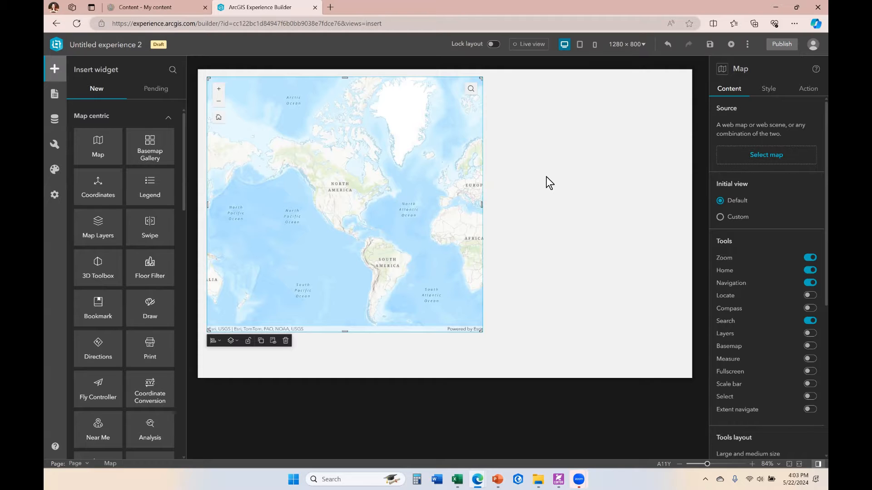
Add a Legend widget to the page, overlapping the map's lower-right corner.
drag(148, 183, 495, 297)
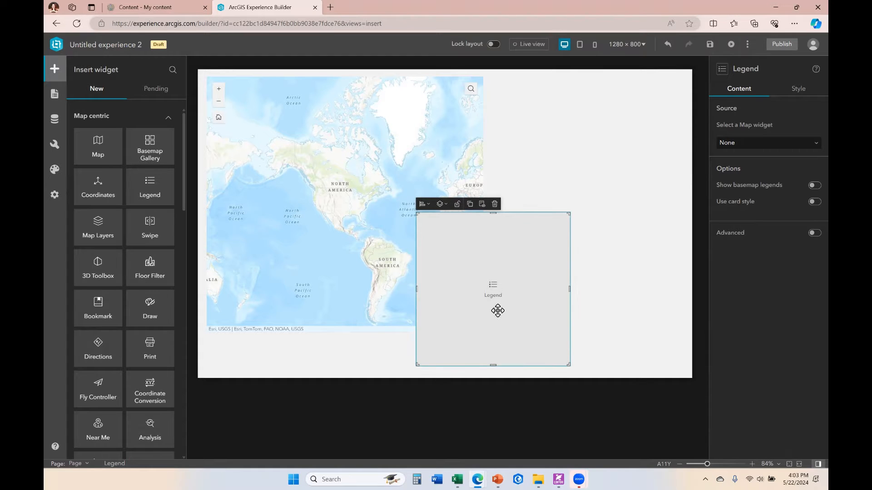
Review the Content, Style and Action settings of the legend and map widgets.
click(803, 89)
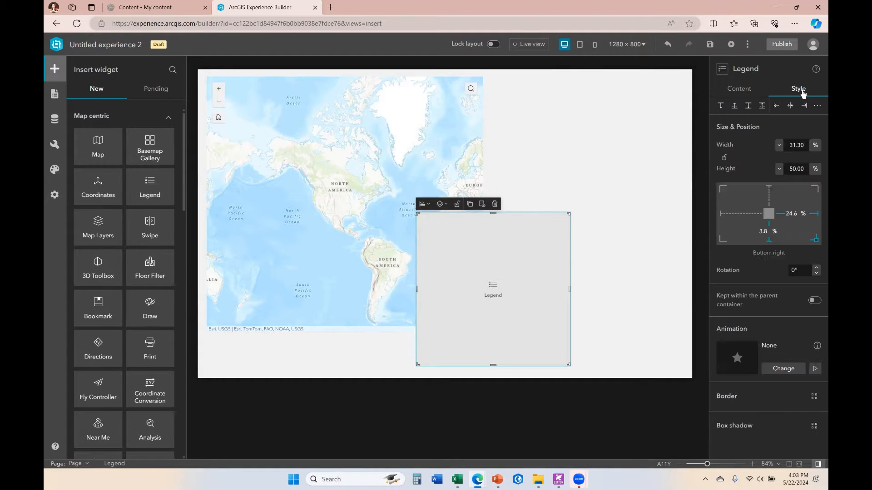
click(313, 129)
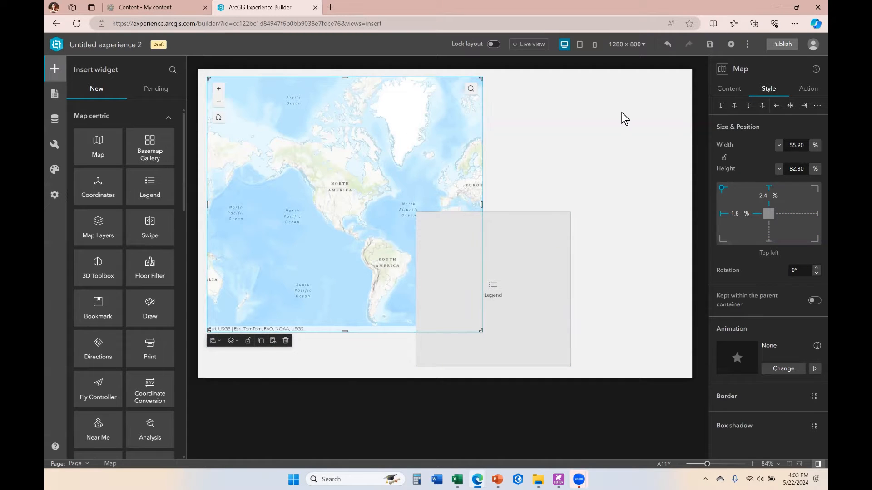
click(729, 89)
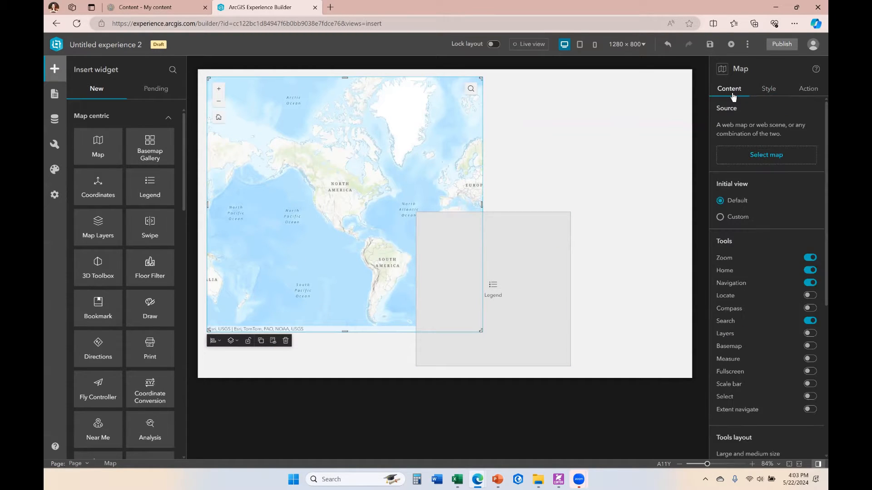
click(770, 90)
click(808, 89)
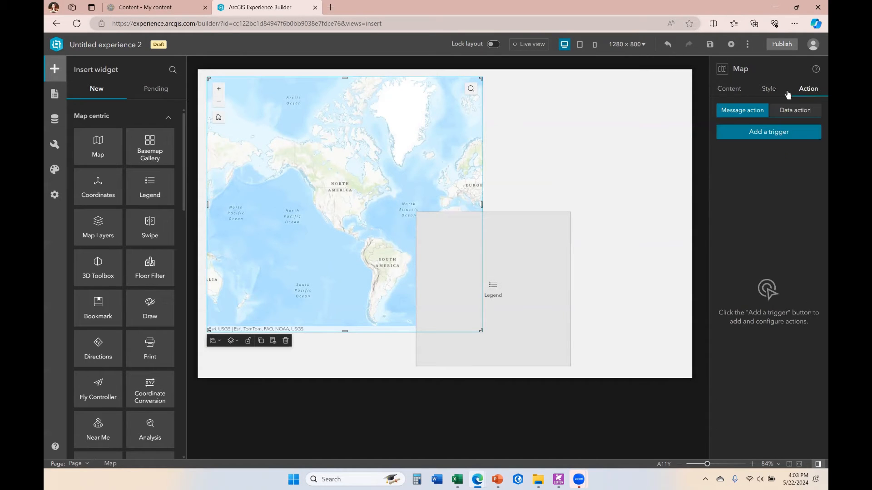
click(730, 89)
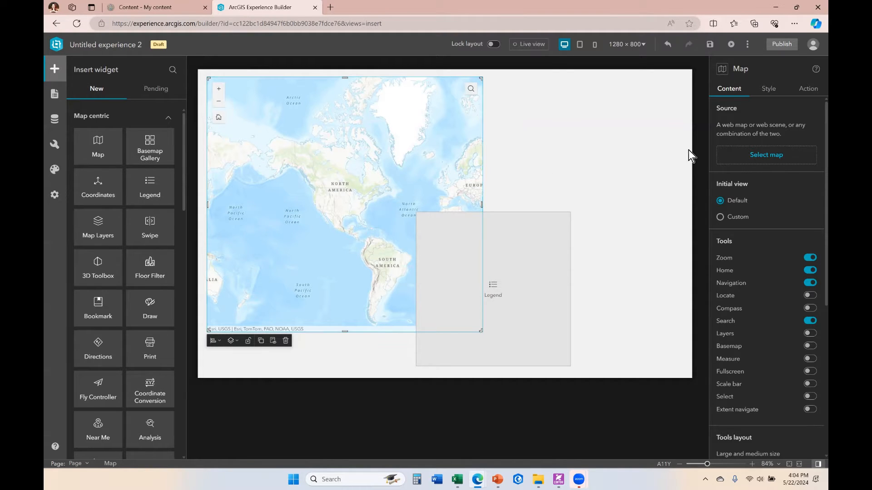
Set the map's source to the Points of Interest ExB web map.
click(766, 158)
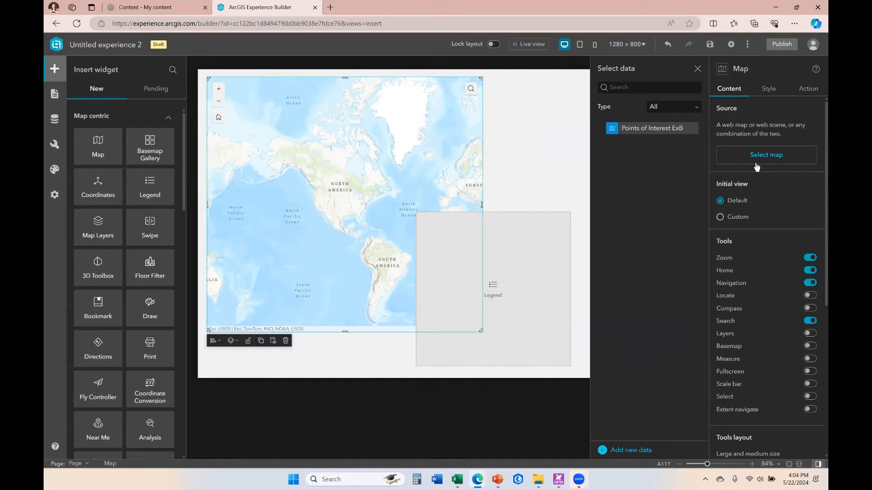
click(645, 128)
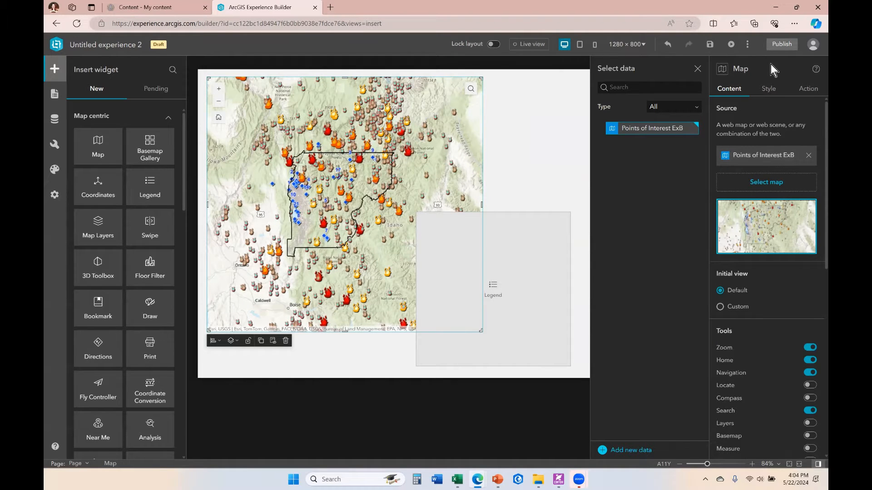
click(699, 68)
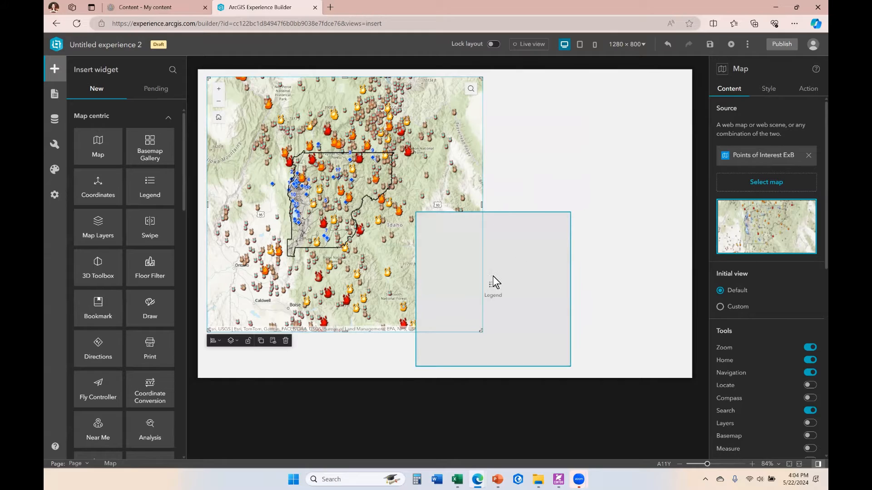
Connect the legend widget to the Map widget as its source.
click(515, 248)
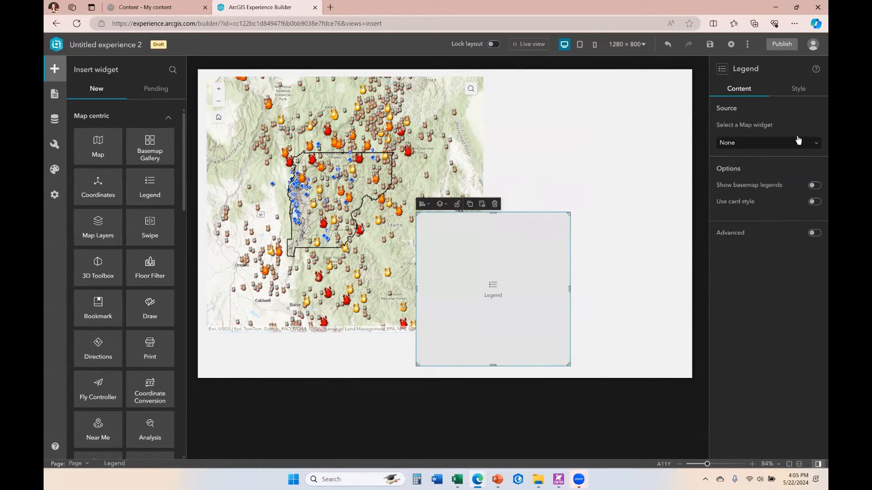
click(816, 145)
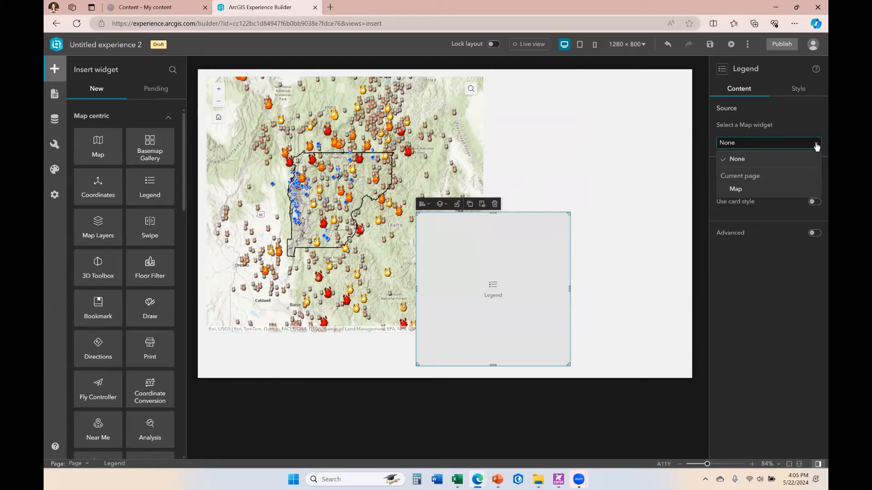
click(742, 190)
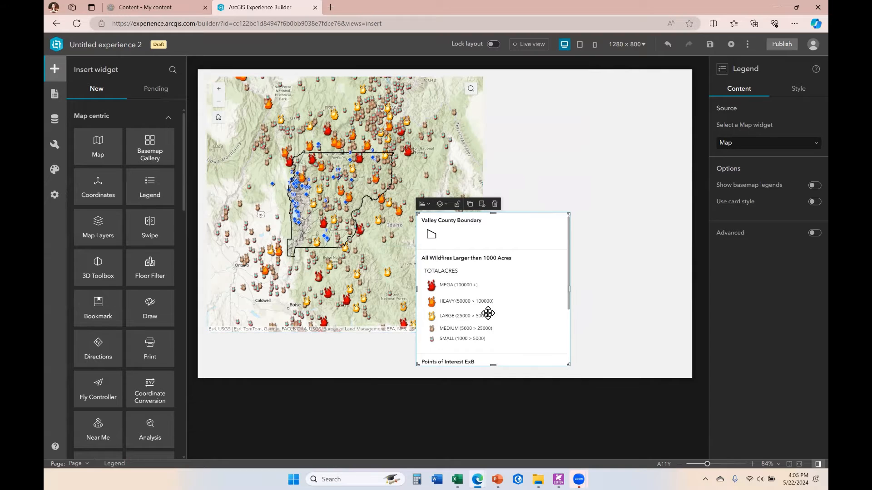
Anchor the legend to the page's top-right corner with right and top offsets of 0%.
click(801, 93)
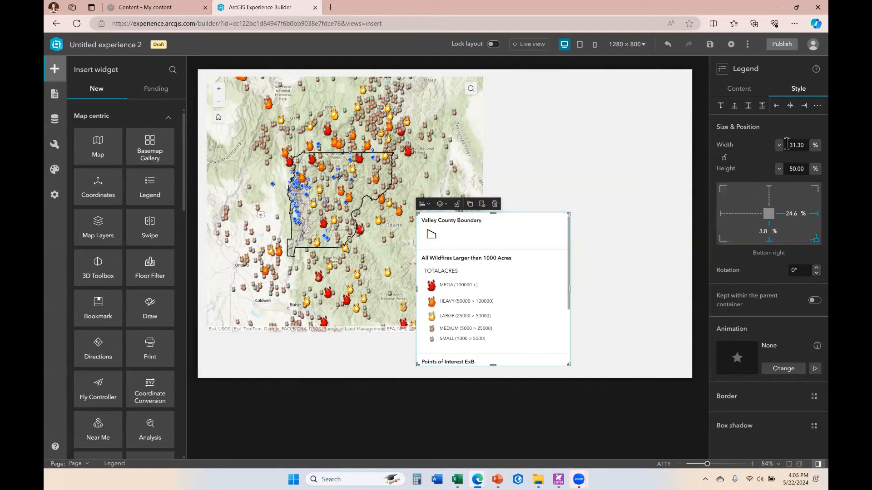
click(815, 145)
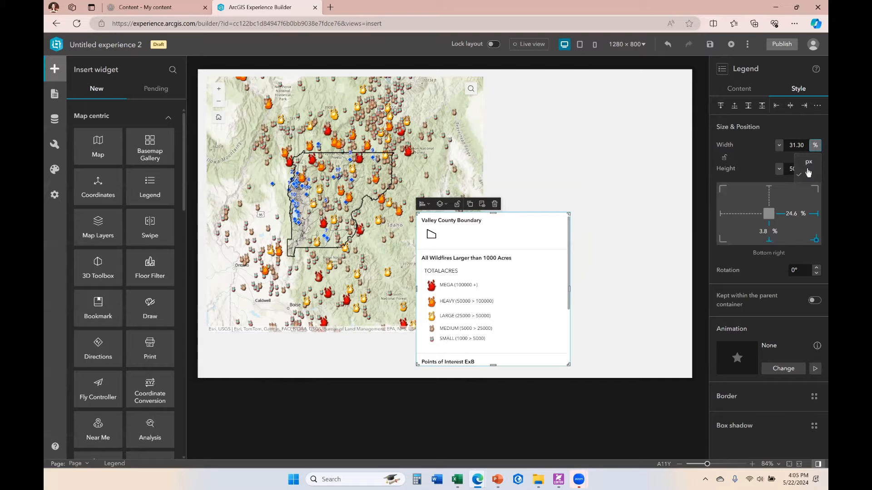
click(757, 151)
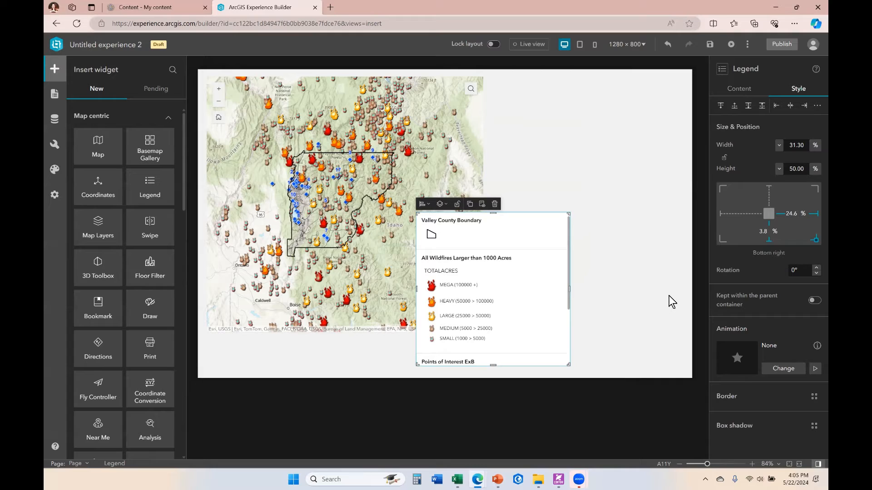
click(795, 217)
click(791, 213)
text(0)
click(794, 233)
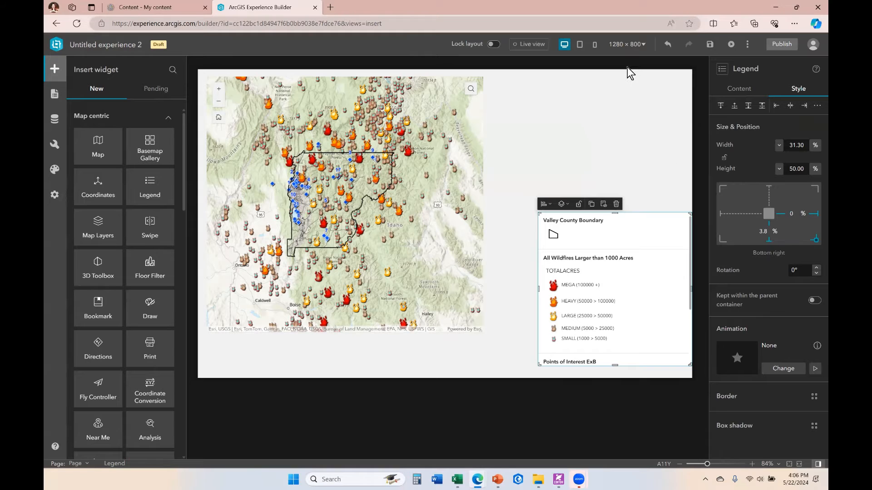
click(769, 195)
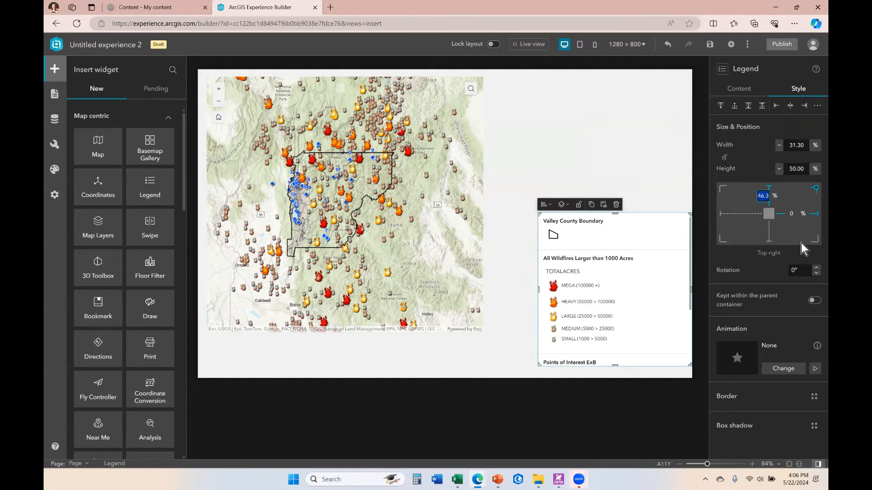
text(0)
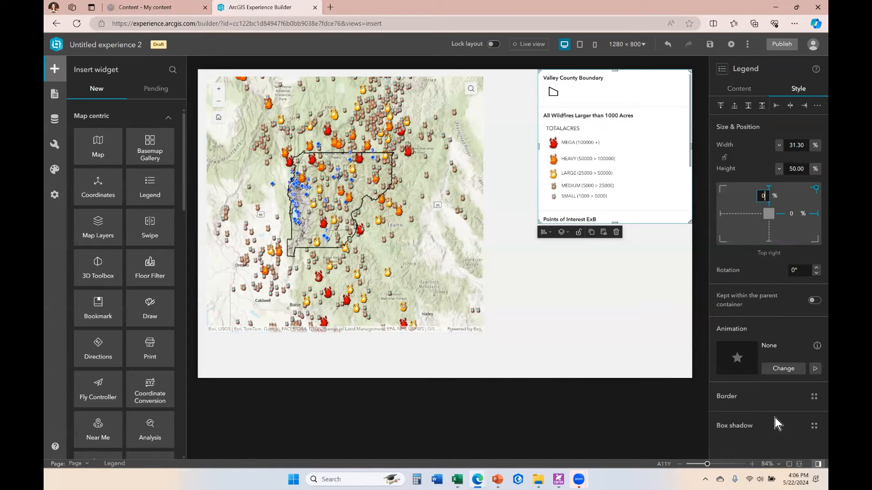
Give the legend a custom dark blue solid border 5 px wide.
click(814, 397)
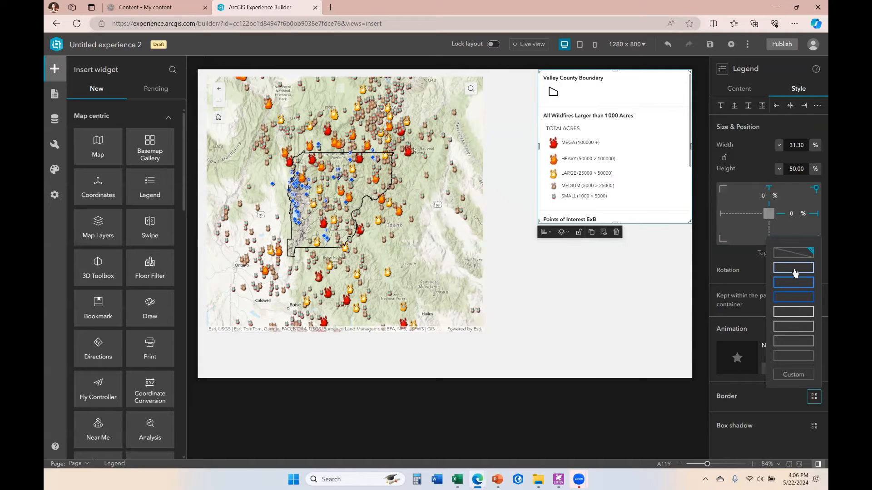
click(794, 375)
click(724, 416)
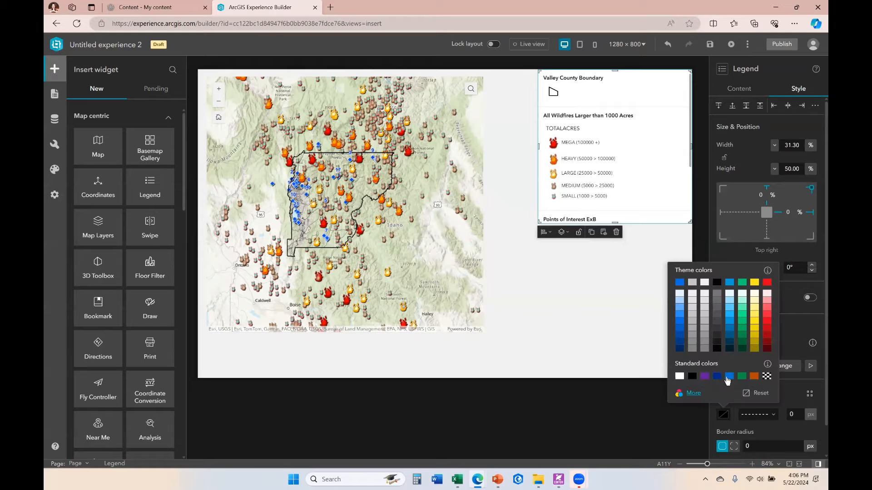
click(730, 348)
click(768, 415)
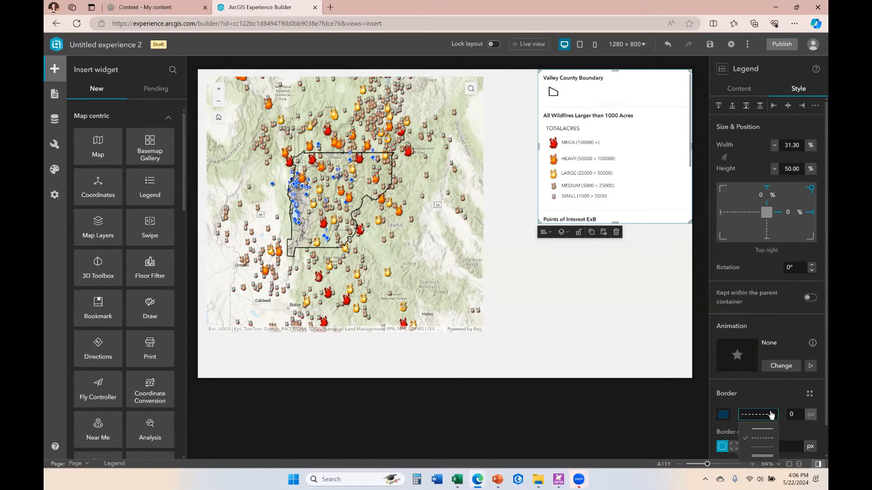
click(769, 456)
drag(794, 413, 778, 417)
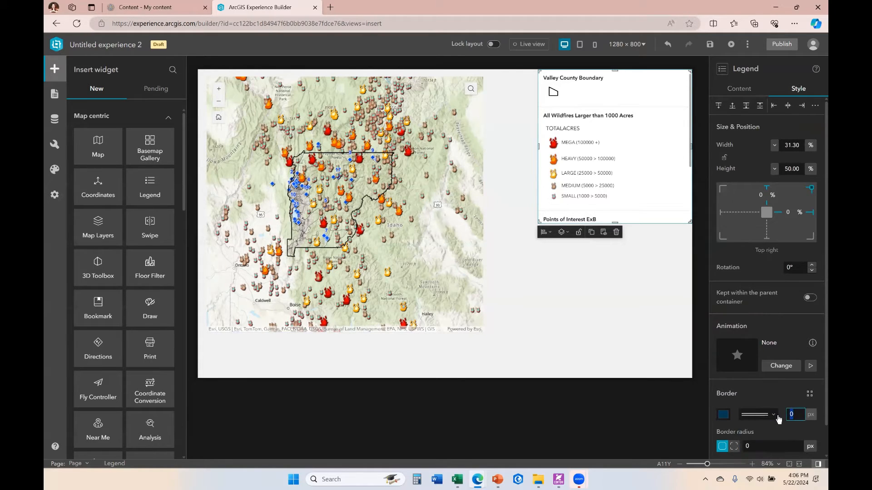
text(5)
click(797, 426)
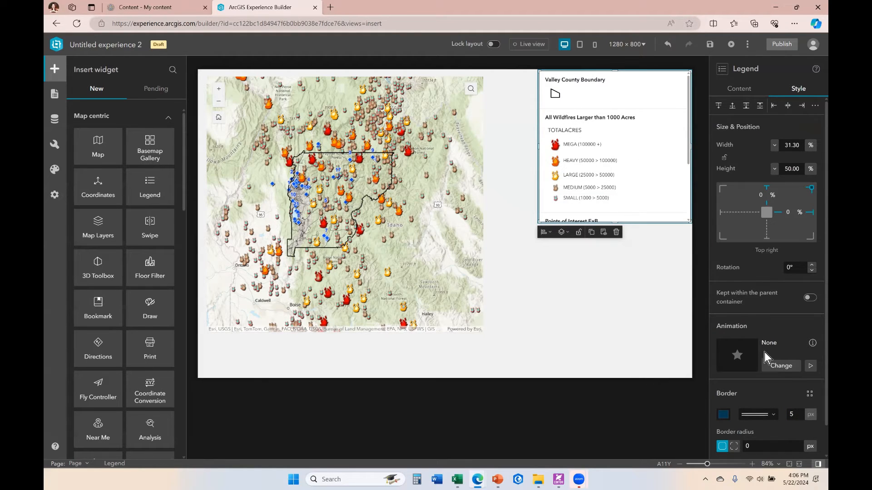
Apply the Large box shadow preset to the legend.
click(808, 394)
click(783, 393)
scroll(783, 392, down, 1)
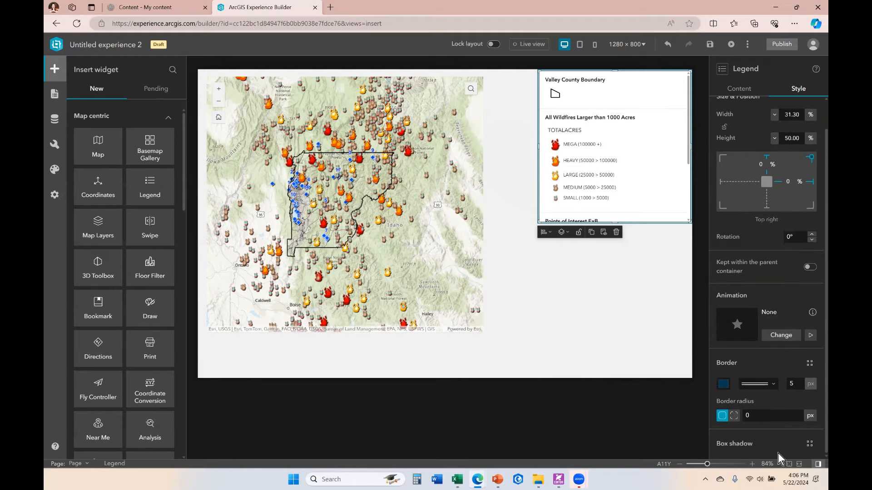
click(809, 445)
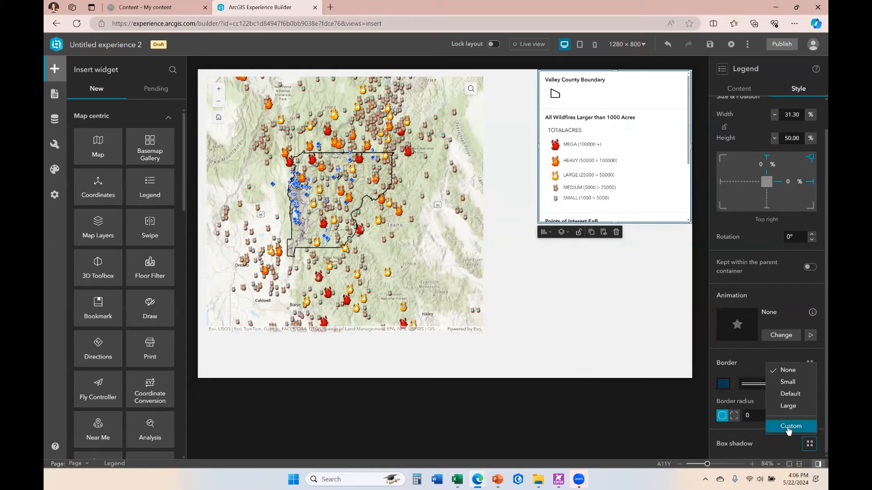
click(799, 393)
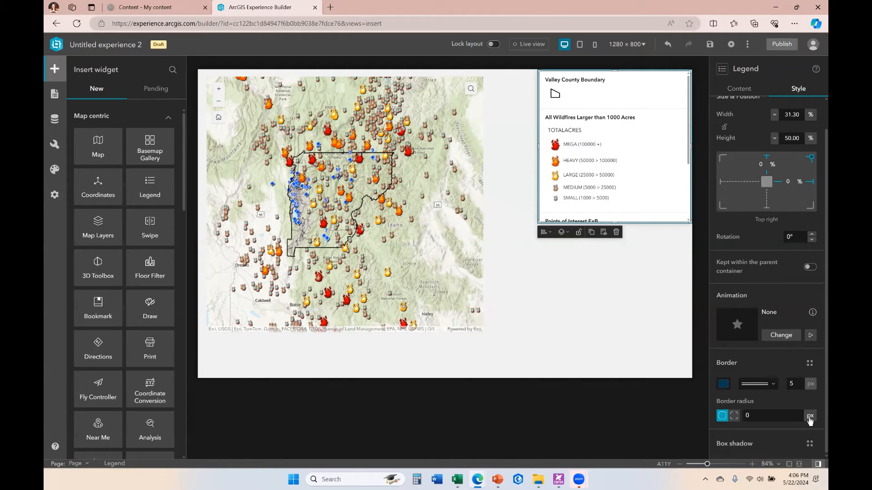
click(809, 444)
click(794, 404)
click(634, 312)
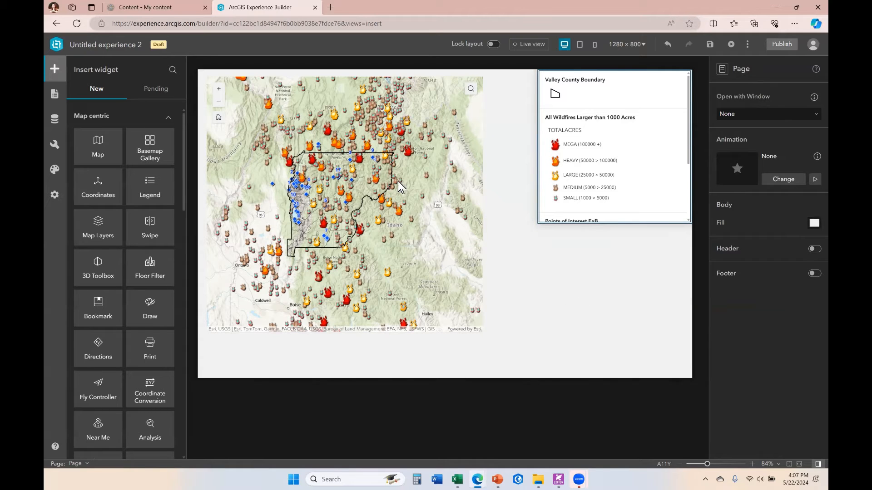
Add a Bookmark widget below the legend at the lower right of the page.
click(396, 167)
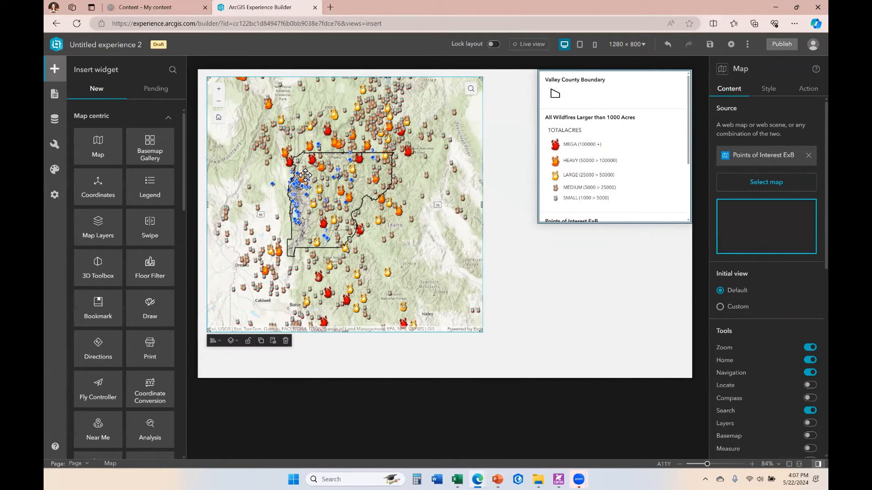
click(769, 90)
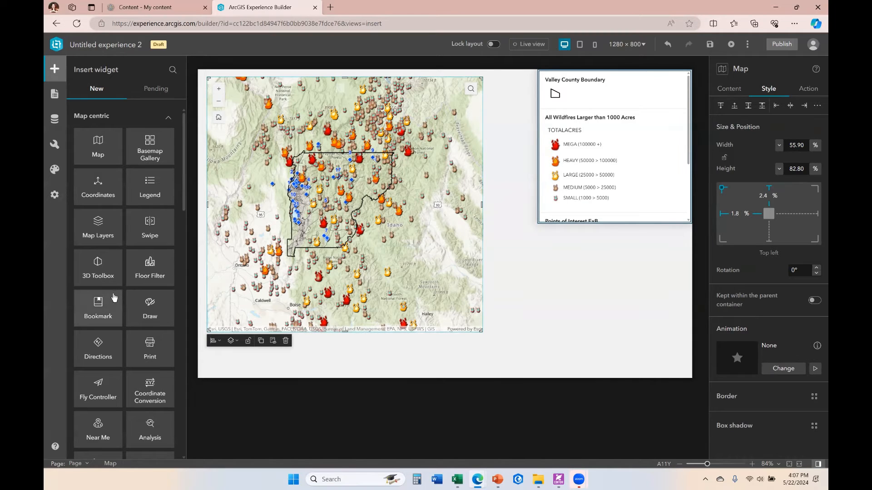
drag(97, 307, 597, 309)
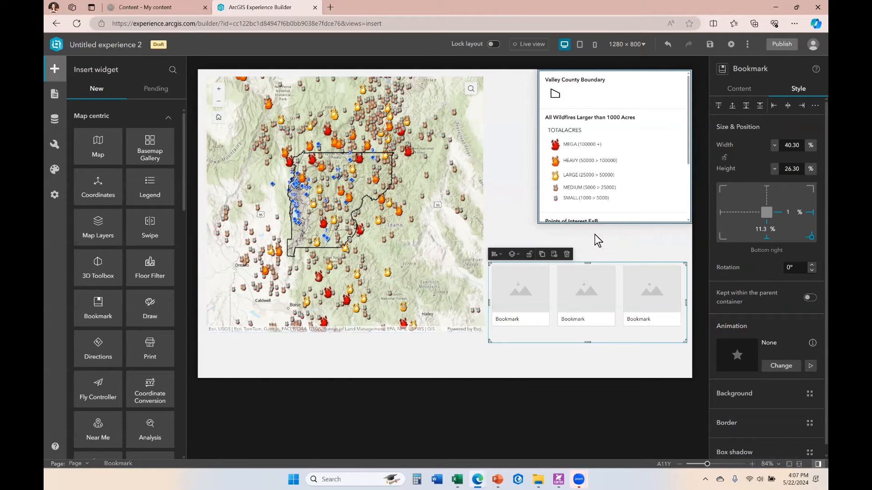
Set the bookmark widget's background to a blue preset fill.
scroll(811, 429, down, 1)
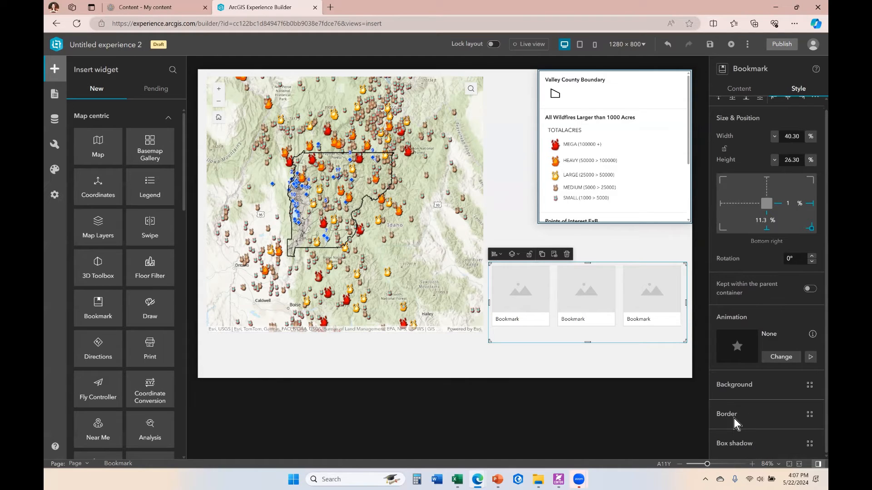
click(809, 385)
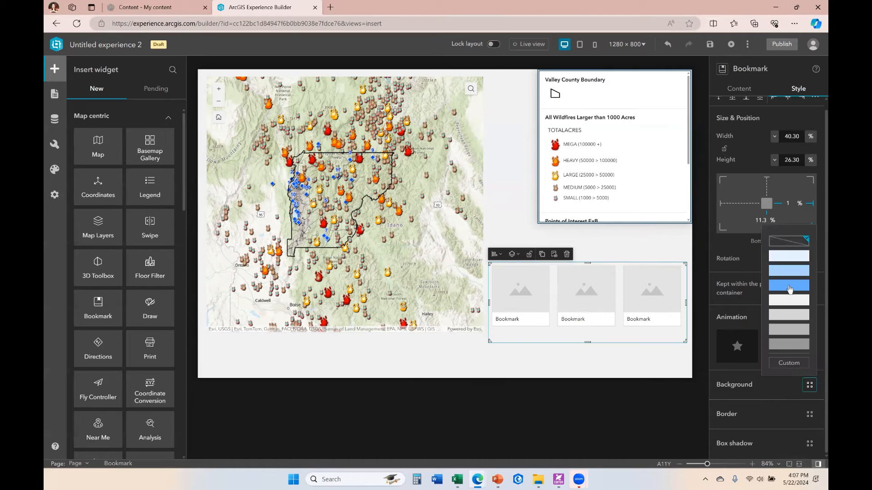
click(789, 289)
click(620, 363)
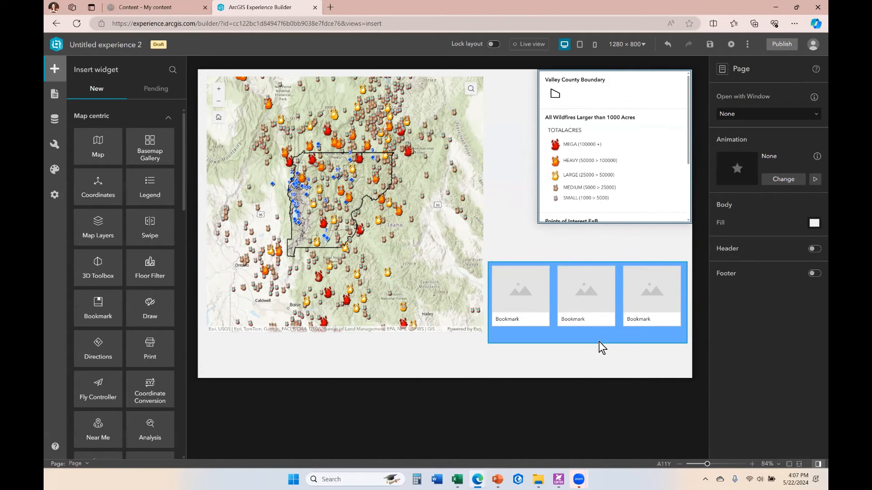
Start the bookmark widget with the default simple template and connect it to the Map widget.
click(633, 273)
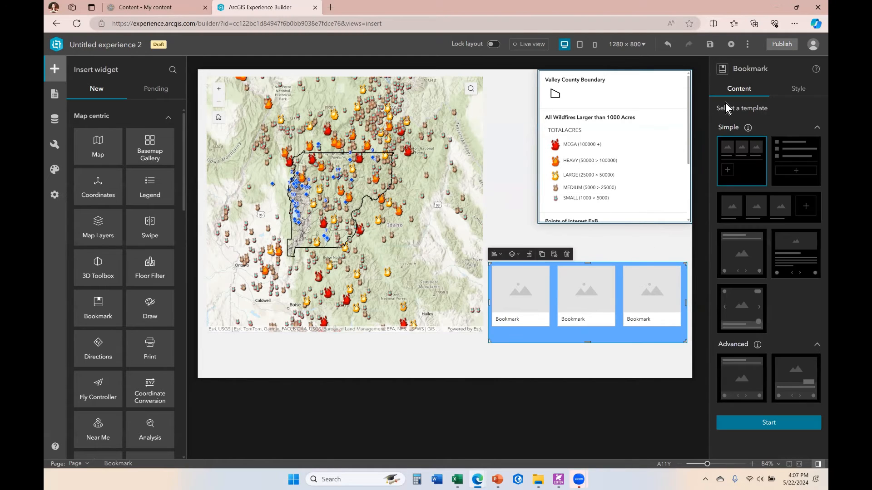
click(799, 89)
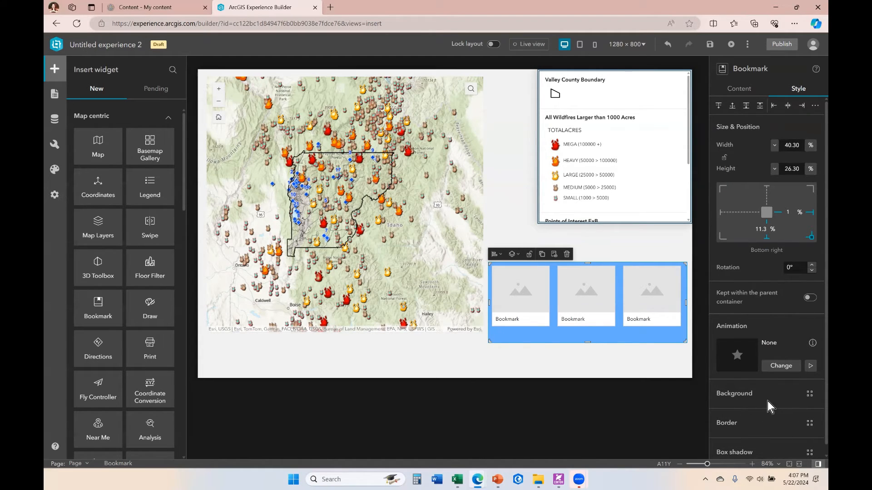
click(744, 92)
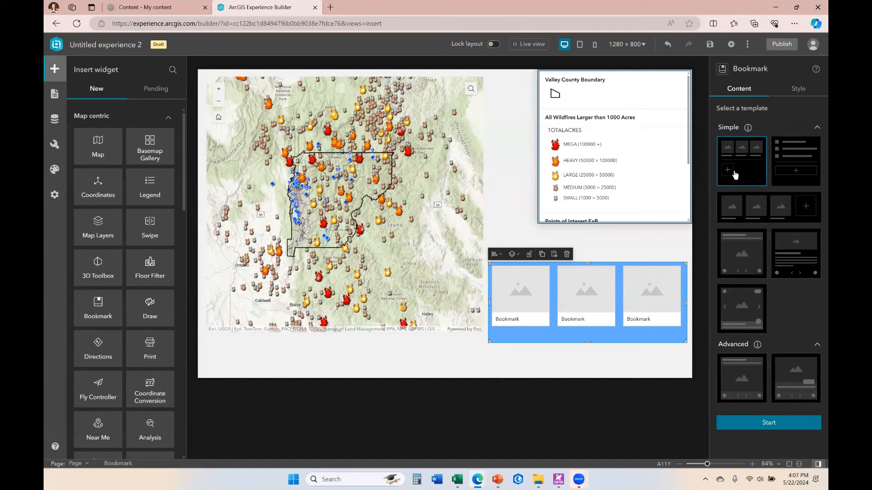
click(770, 424)
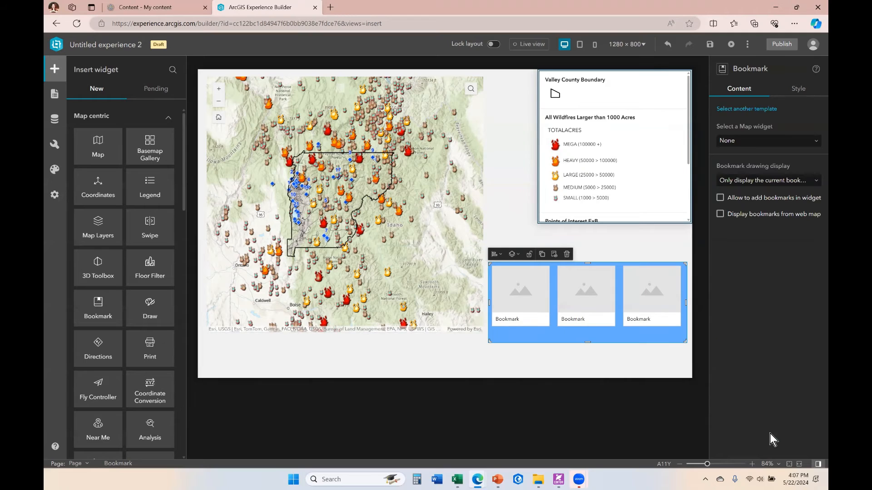
click(810, 141)
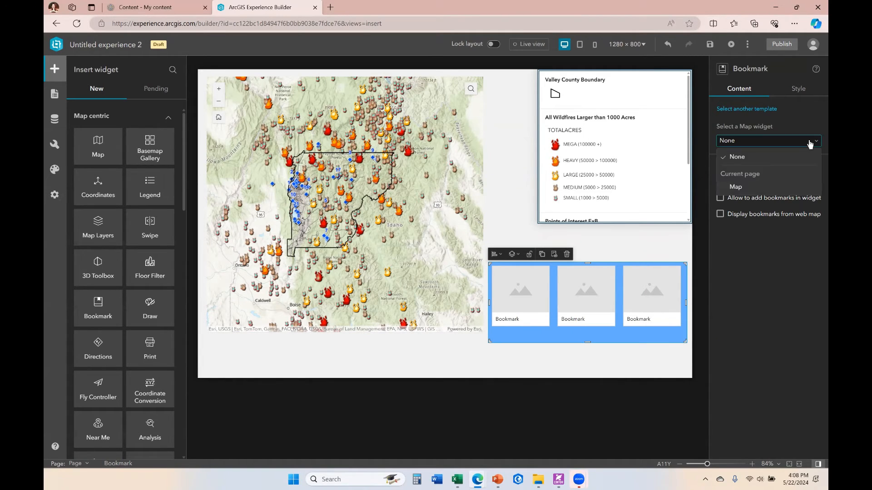
click(744, 191)
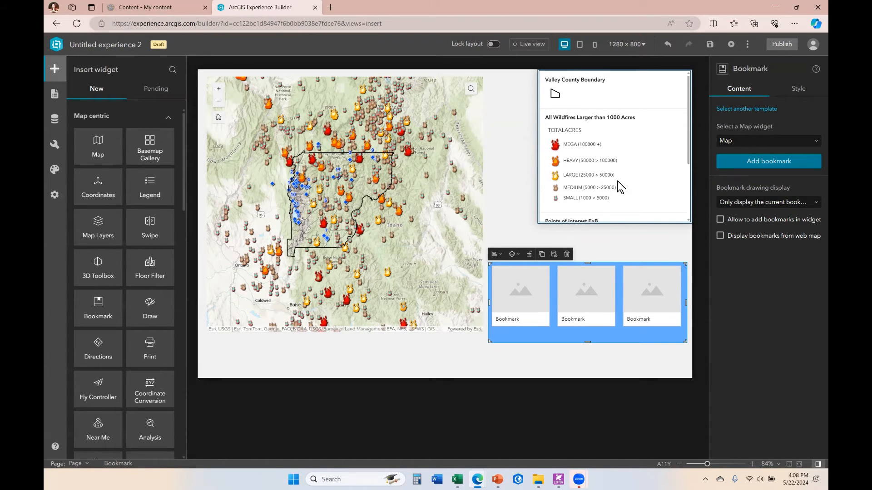
Add an Extent changes message trigger on the map with a Framework action that filters data records.
click(371, 143)
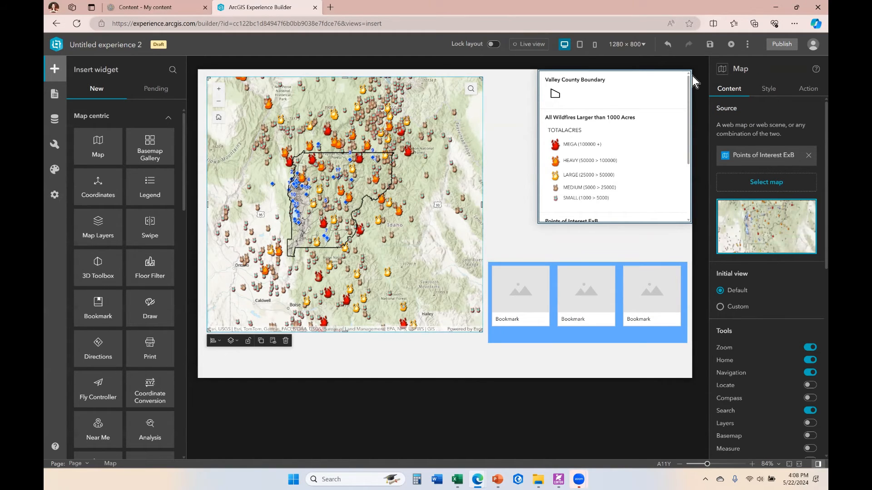
click(808, 90)
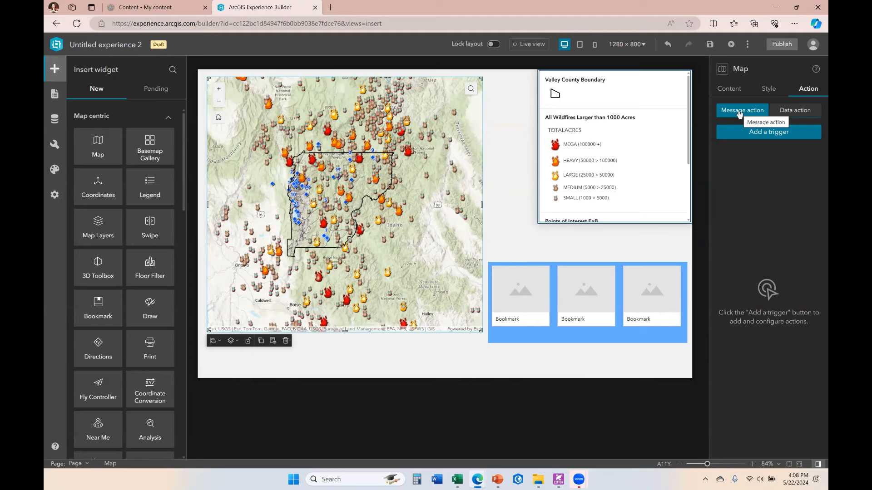
click(766, 136)
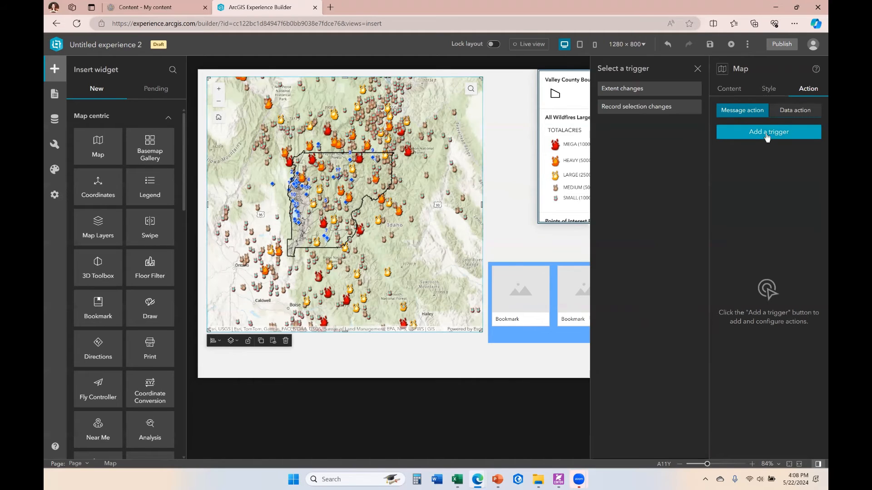
click(633, 91)
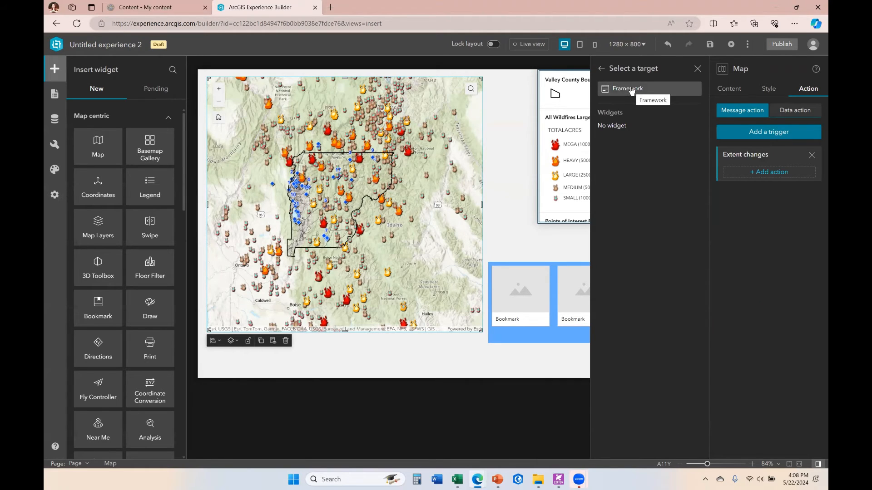
click(631, 89)
click(633, 88)
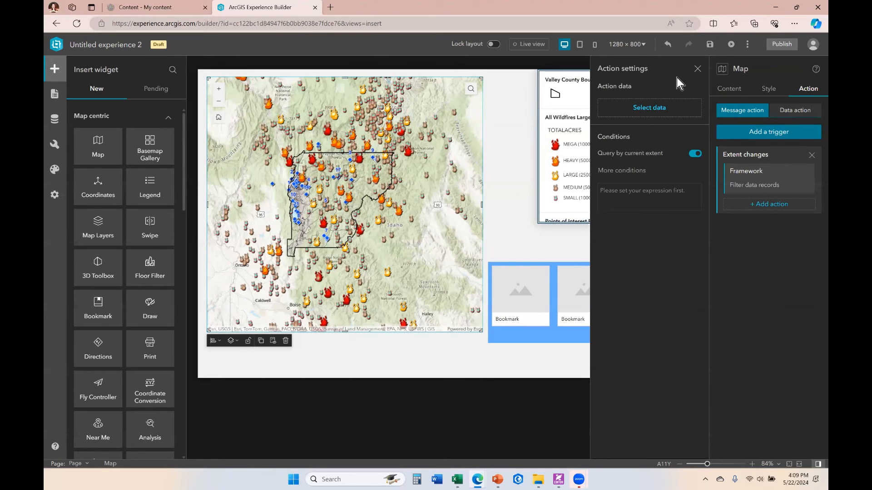
click(697, 69)
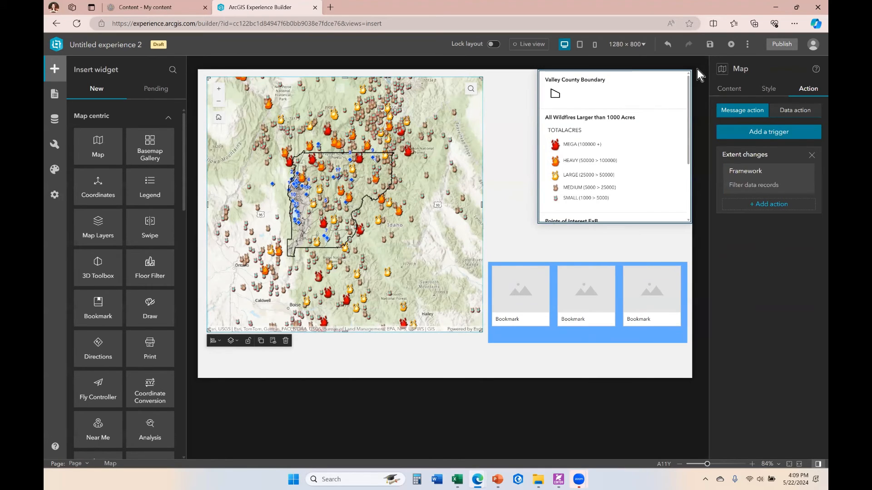
Insert a List widget over the map and start it with the default row template.
click(797, 111)
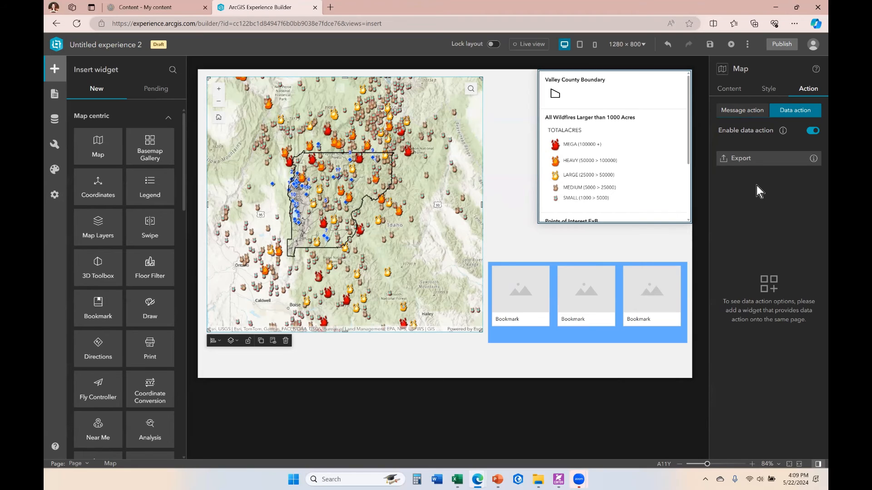
scroll(114, 259, down, 5)
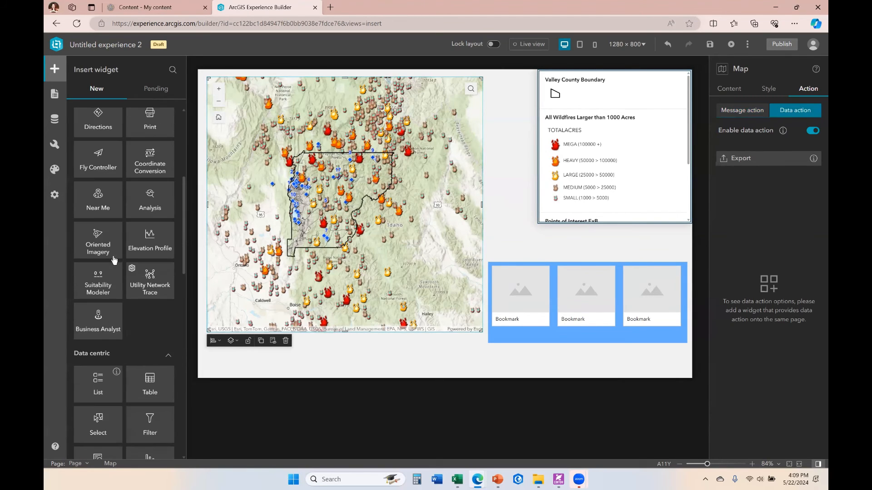
scroll(114, 260, down, 5)
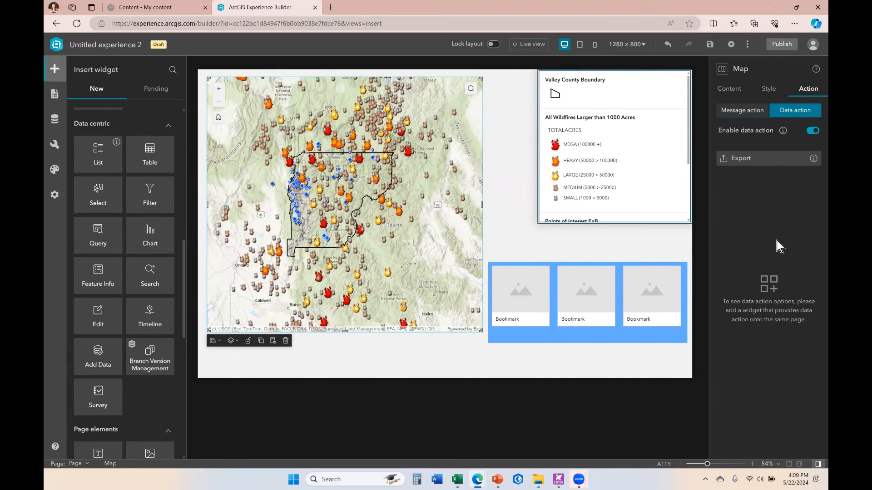
drag(98, 154, 468, 193)
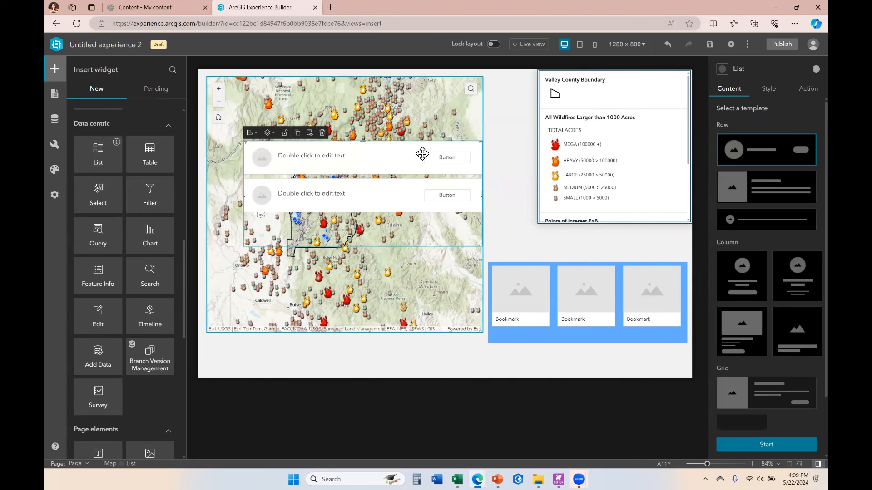
click(766, 444)
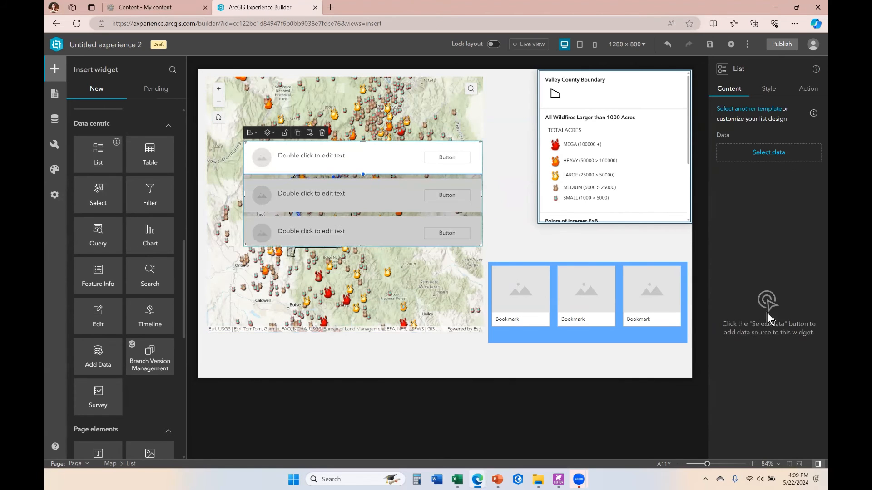
Check the list's data actions and move the list widget rightward over the legend.
click(810, 90)
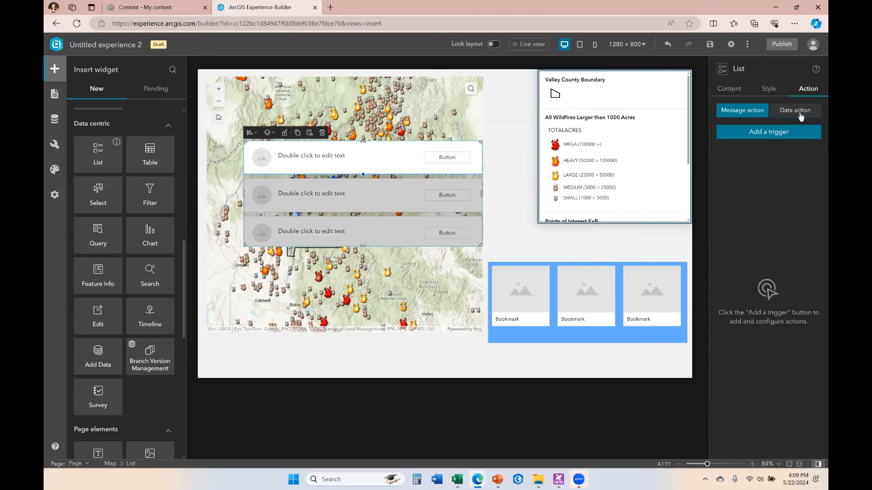
click(803, 114)
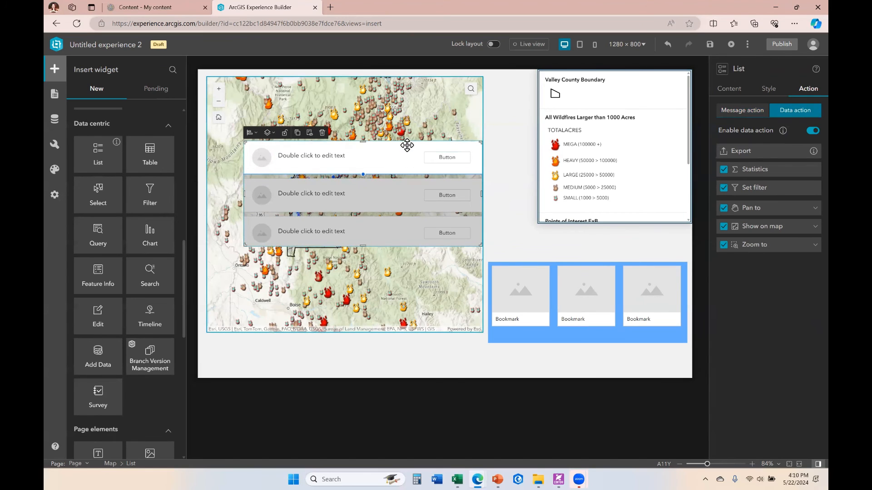
drag(474, 146, 529, 148)
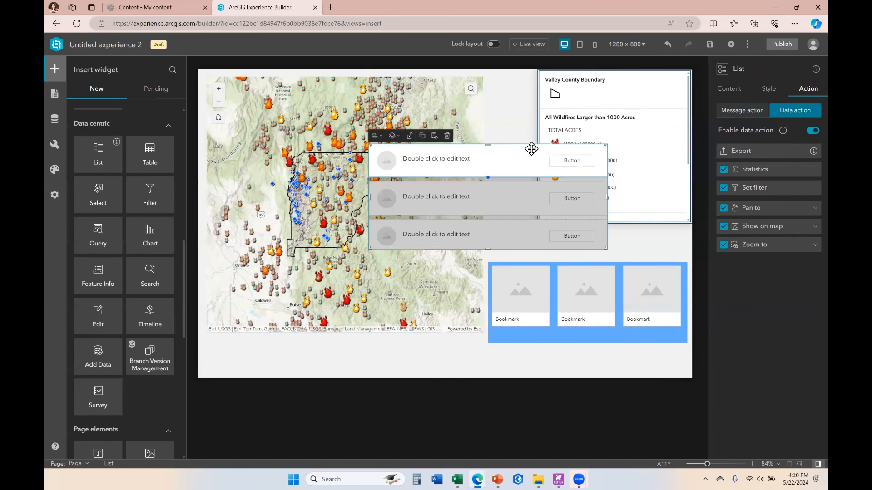
Set the list's data source to the Points of Interest ExB layer.
click(743, 111)
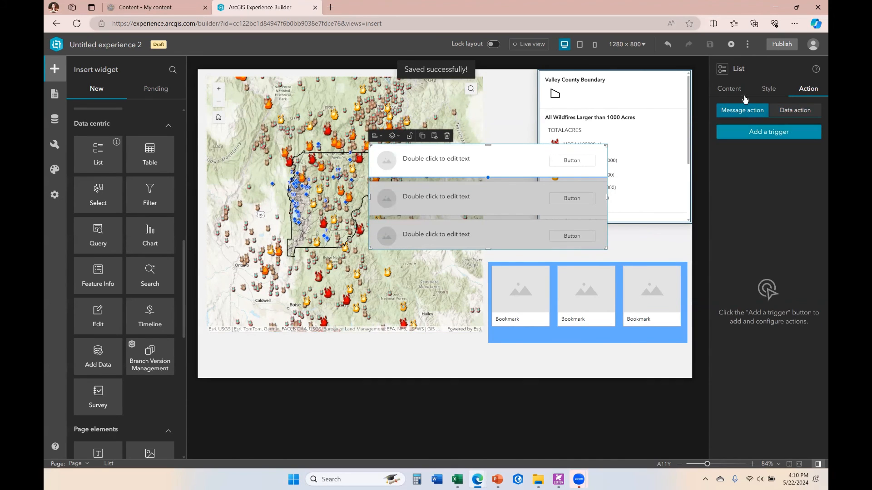
click(728, 88)
click(767, 151)
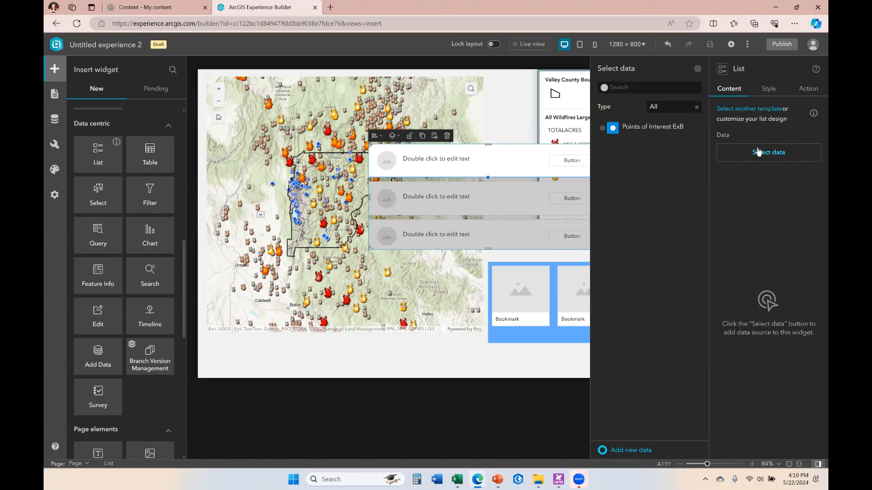
click(636, 133)
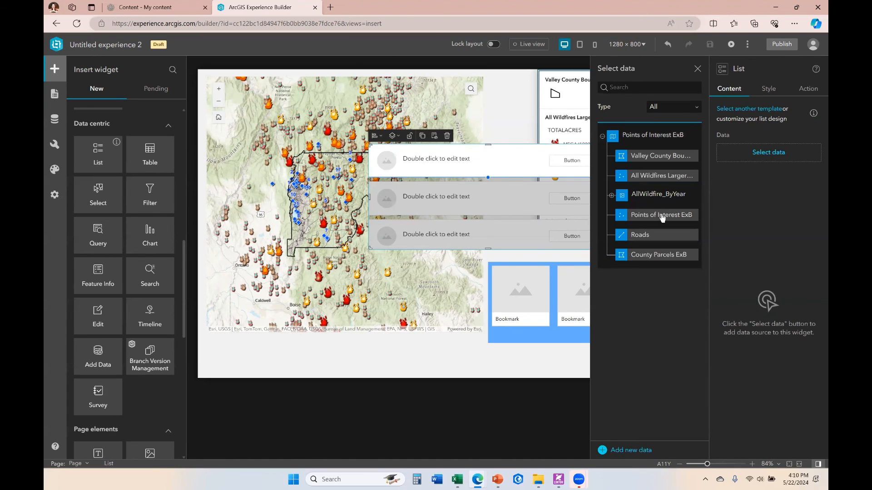
click(661, 217)
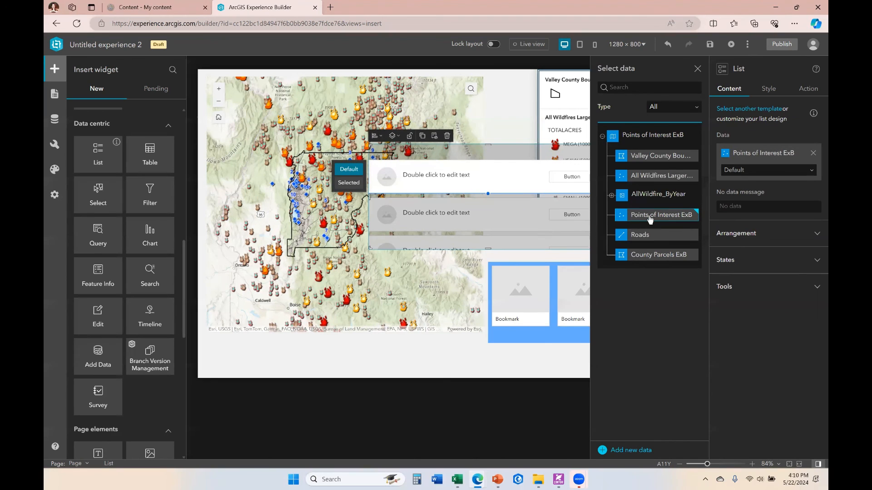
click(697, 69)
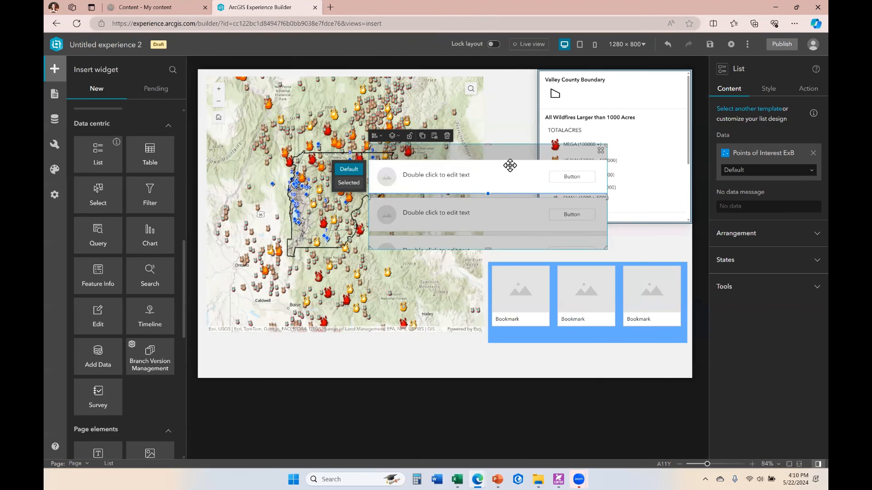
Move the list widget down over the bookmark widget and save the experience.
drag(510, 165, 504, 239)
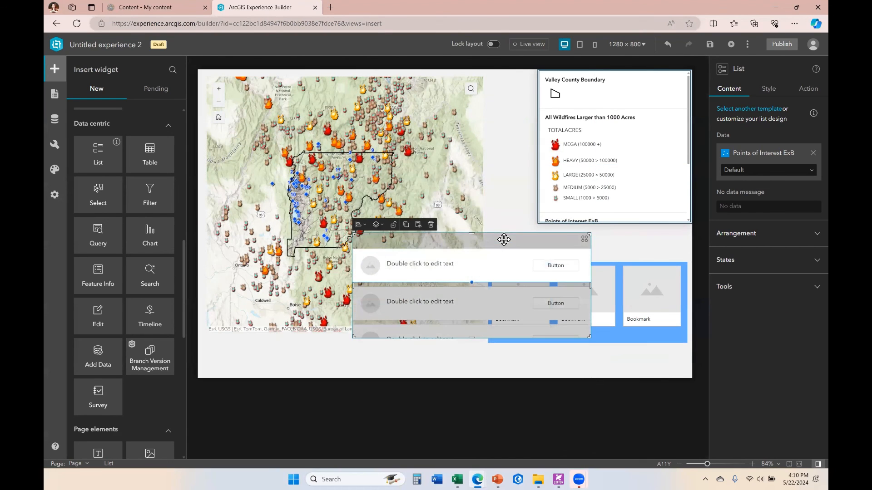
click(711, 47)
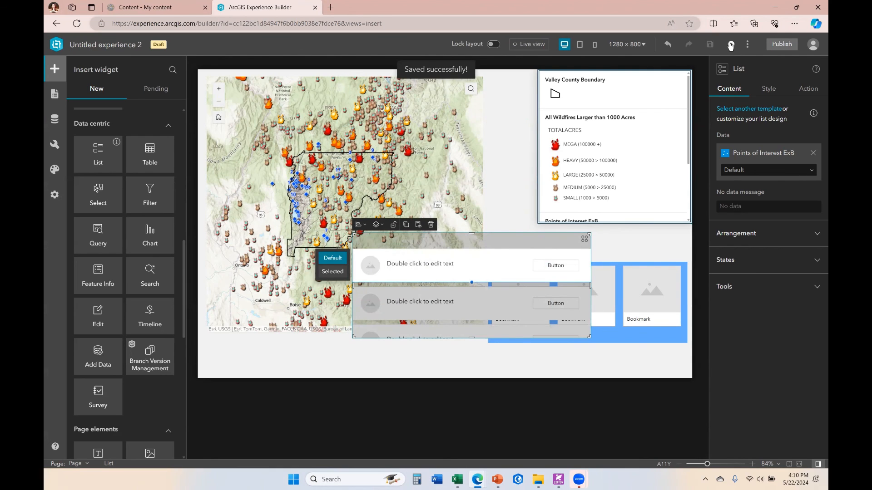
Preview the experience, open the list's data action menu, and close the preview tab.
click(730, 45)
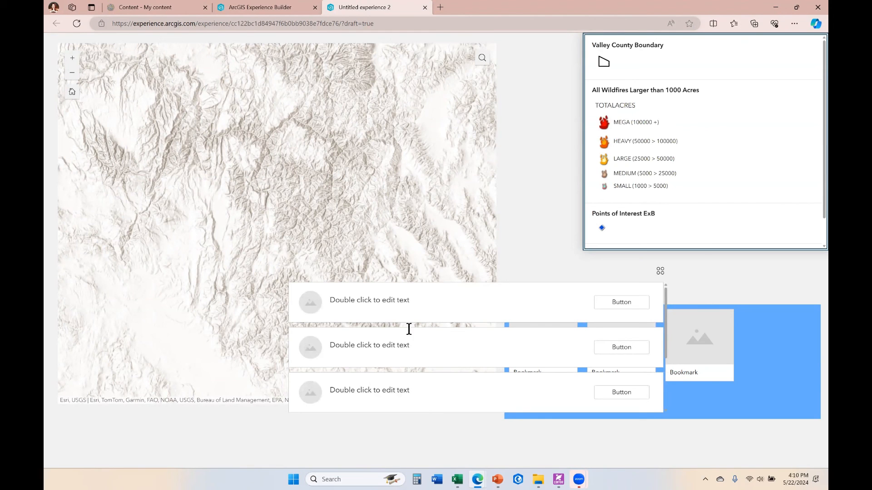
click(661, 272)
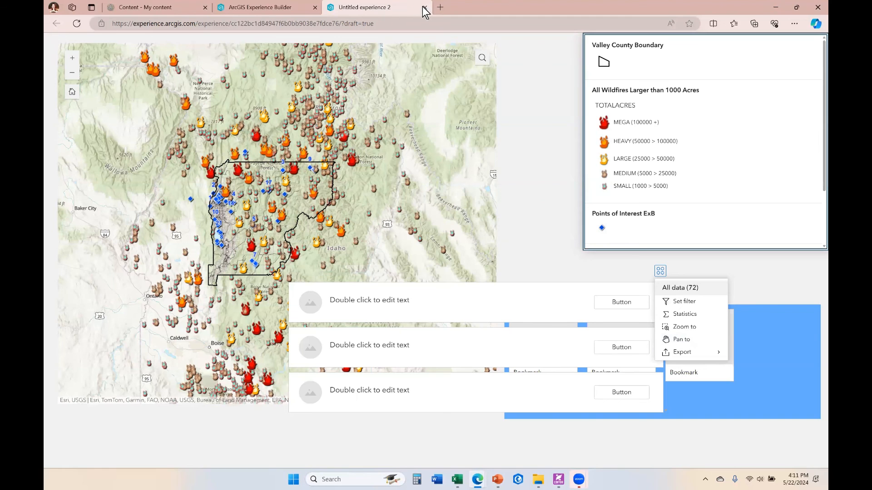
click(278, 7)
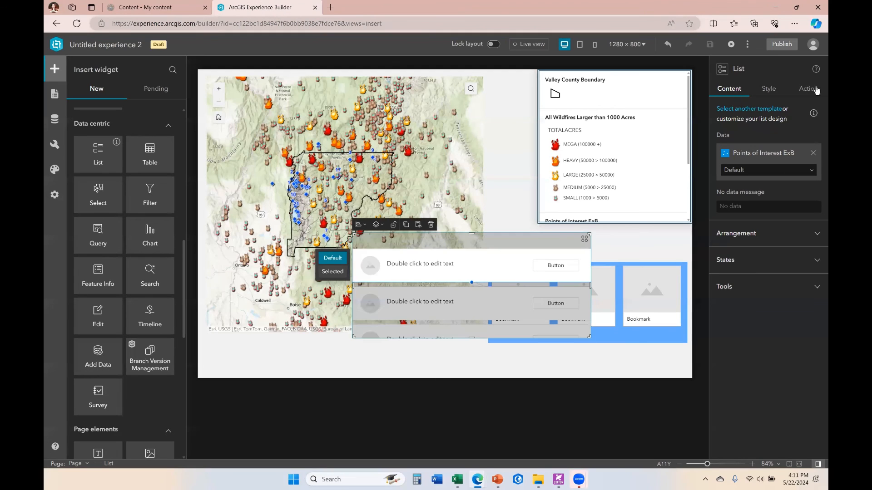